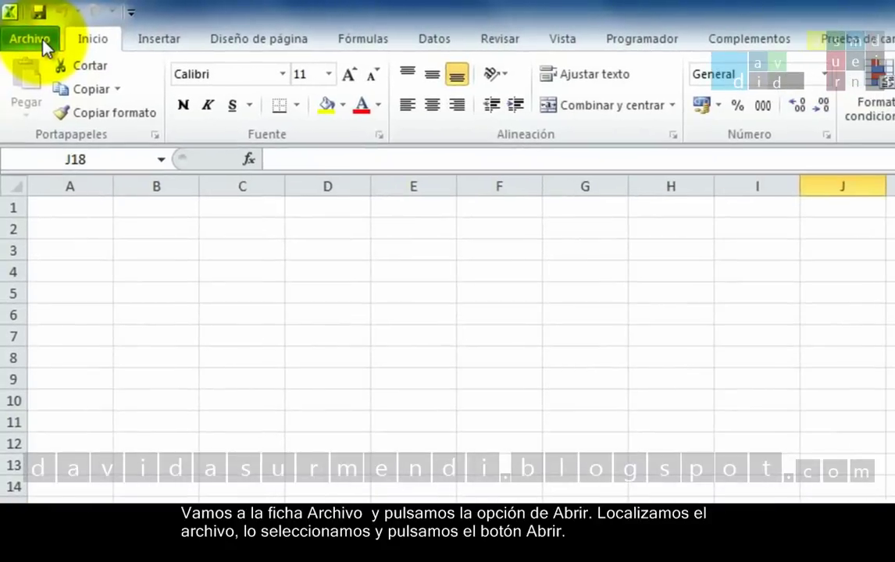
Step: Open the workbook 'Excel 2010, Formulas y Referencias Relativas. 1ª Parte.xlsx' from Documentos
left_click(42, 41)
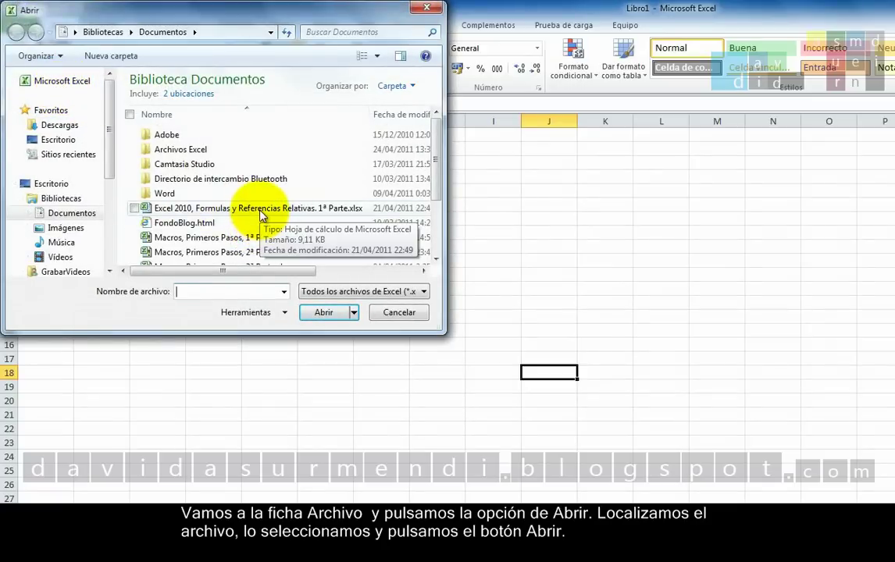
left_click(260, 216)
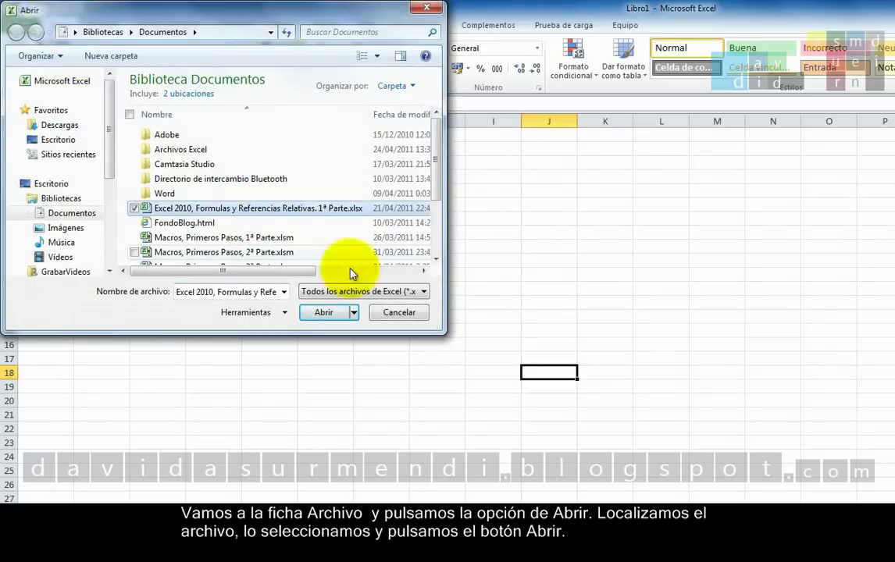
left_click_drag(443, 331, 673, 476)
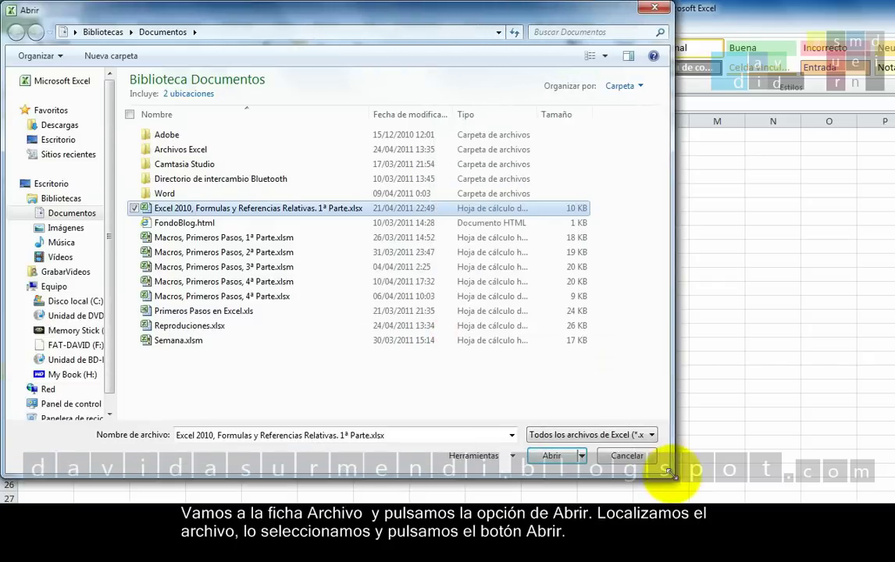
left_click_drag(363, 15, 546, 105)
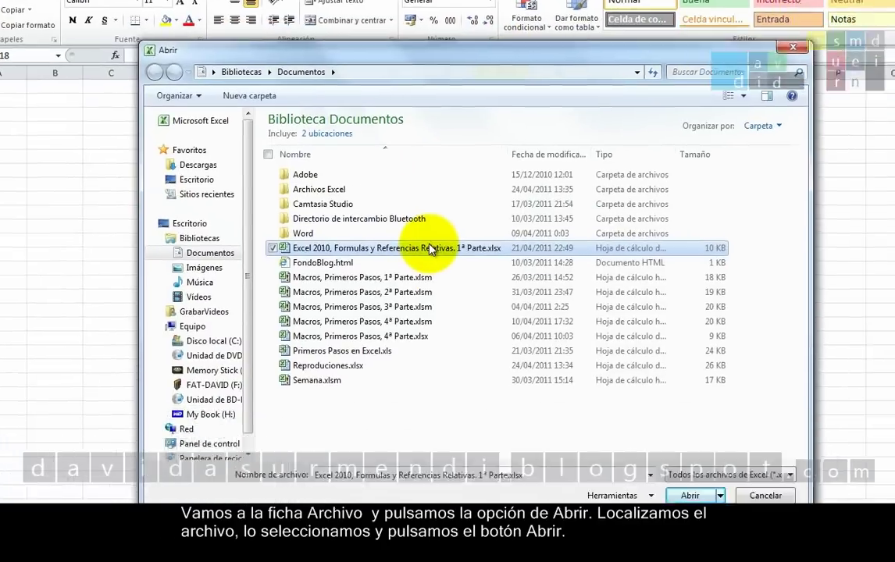
left_click(399, 219)
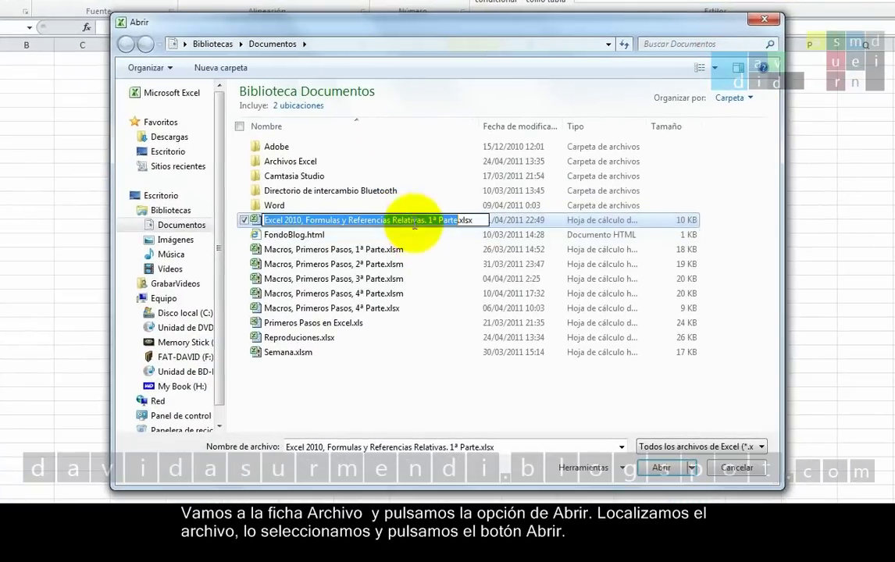
left_click(659, 468)
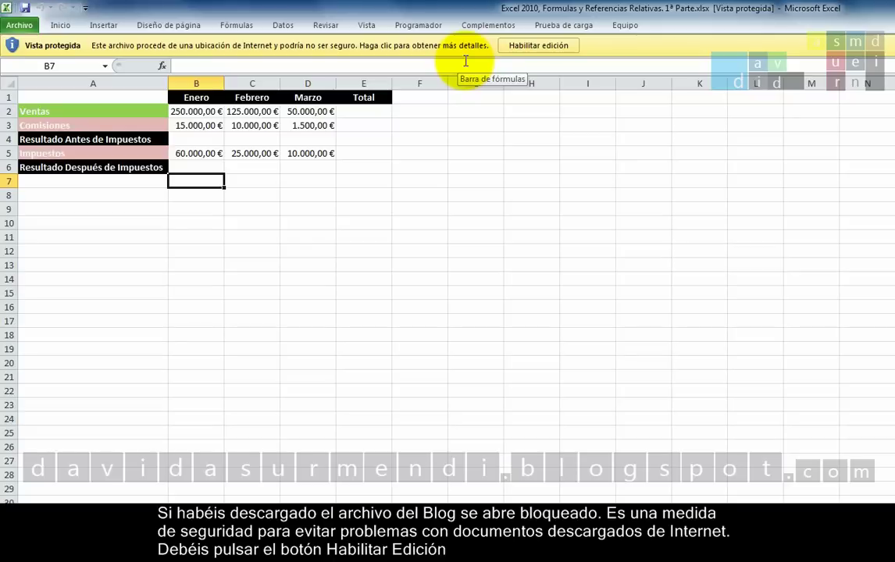
Step: Enable editing of the protected workbook and select cell B4
left_click(551, 47)
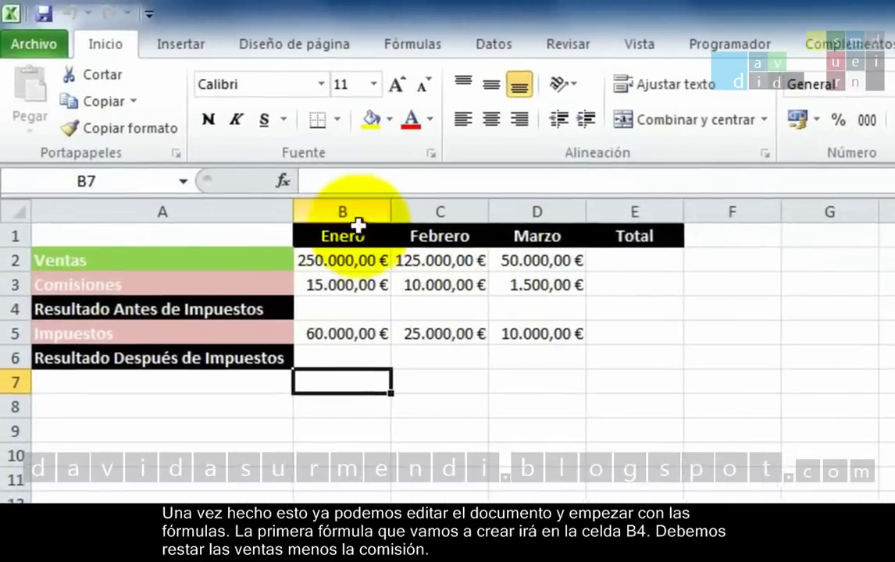
left_click(307, 310)
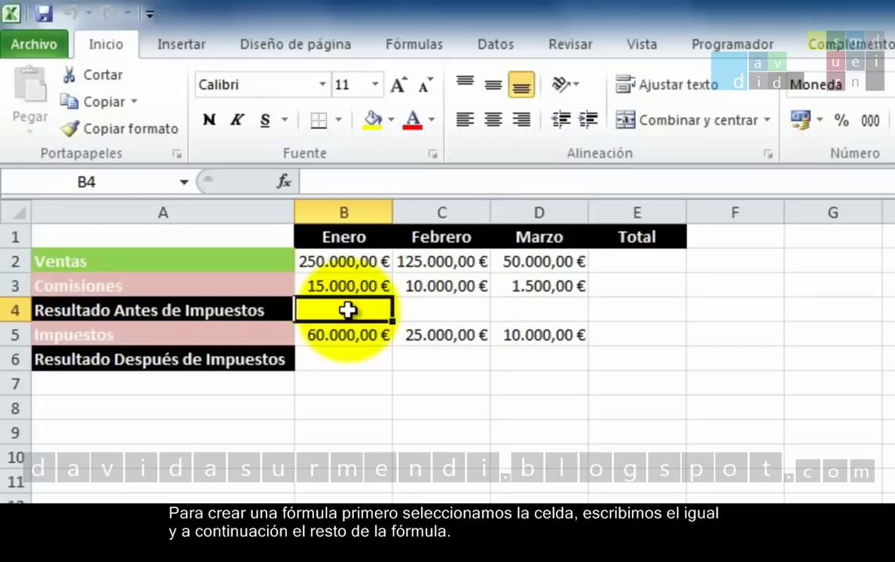
Step: Enter =B2-B3 in B4, giving January's 235.000,00 € result before taxes
type("=")
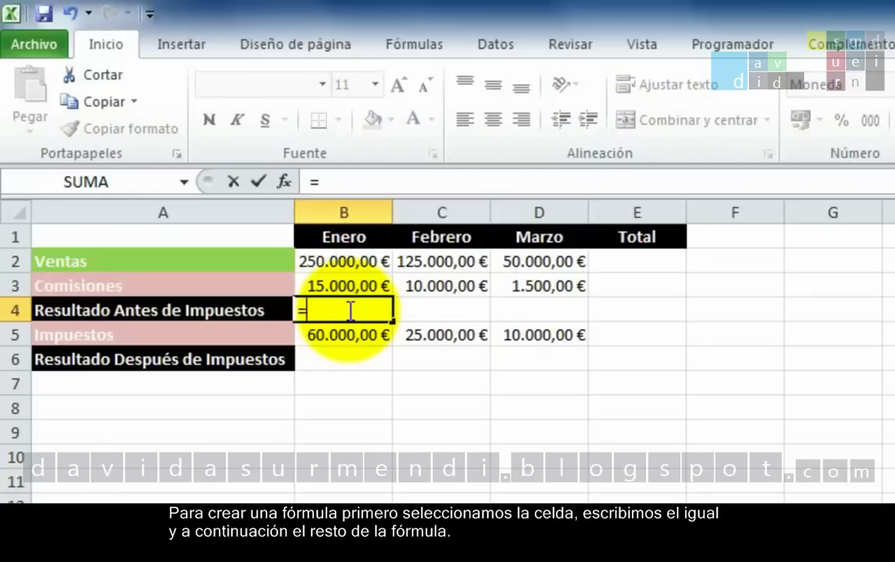
left_click(346, 263)
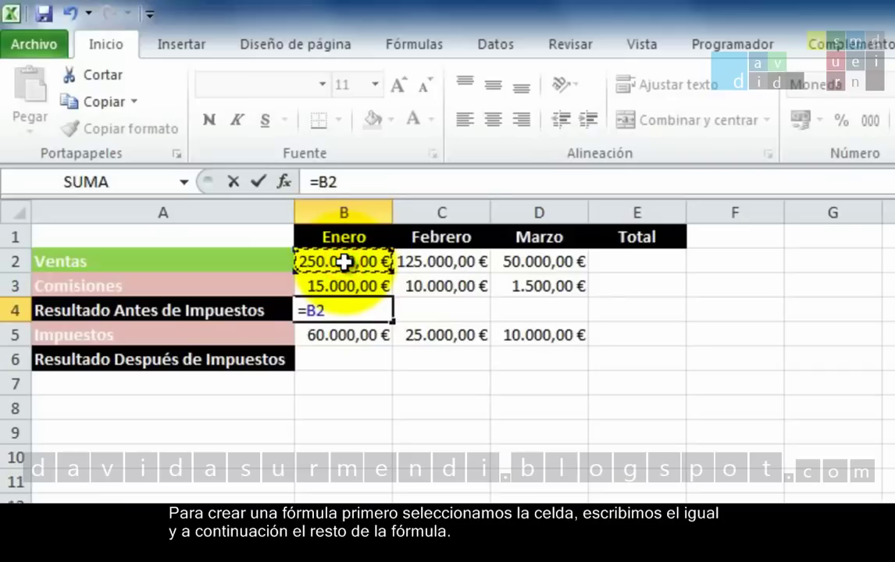
type("-")
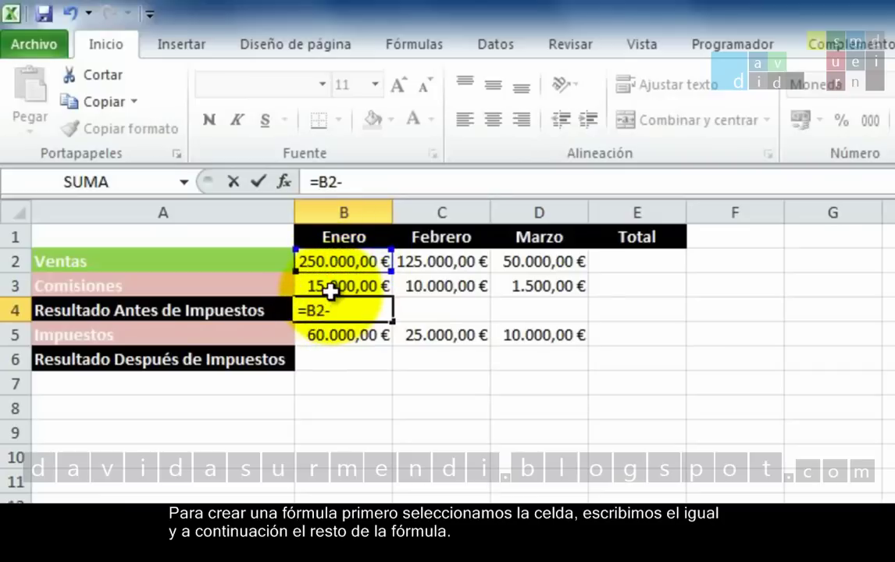
left_click(331, 287)
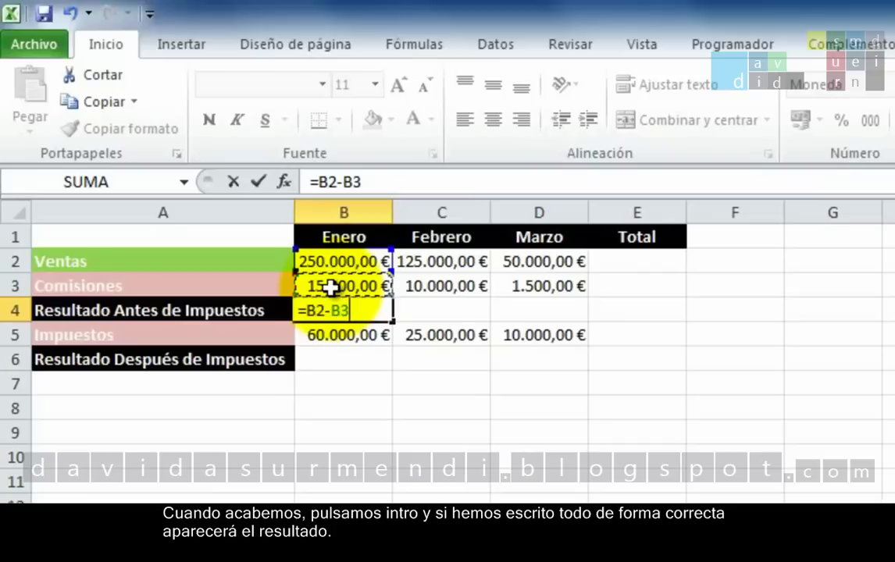
key("Return")
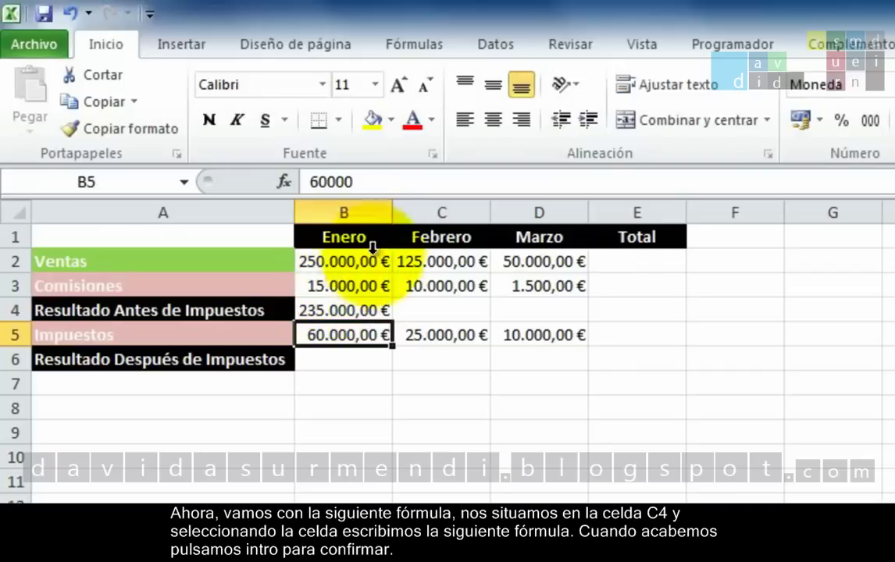
Step: Enter =C2-C3 in C4, giving February's 115.000,00 € result before taxes
left_click(441, 309)
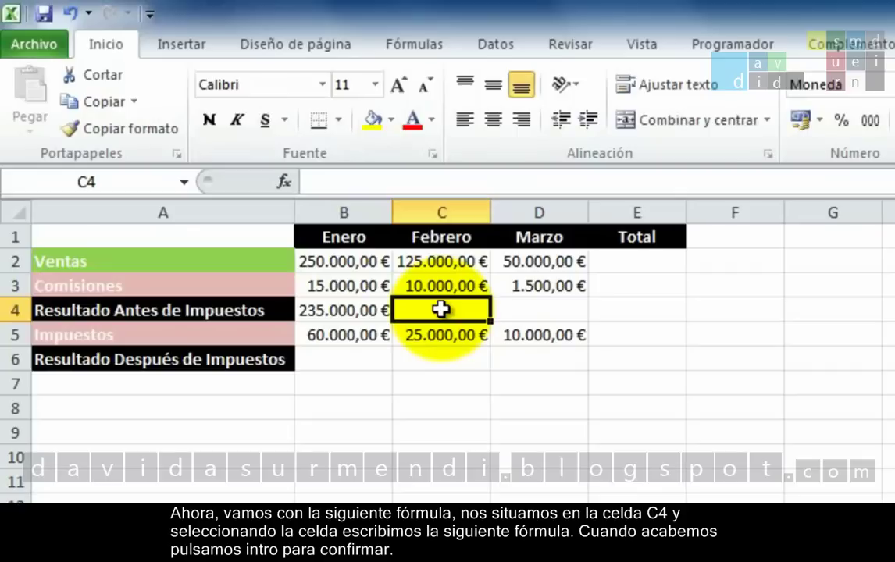
type("=")
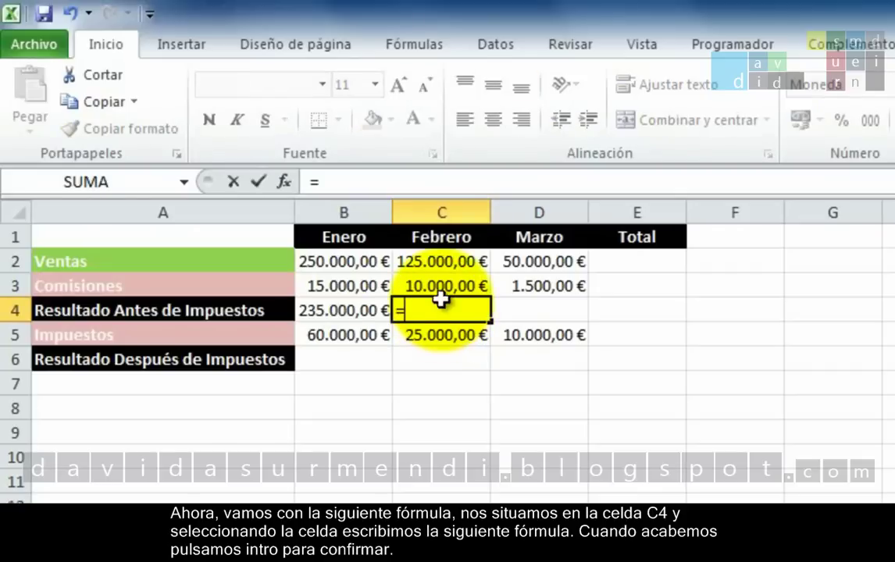
left_click(441, 263)
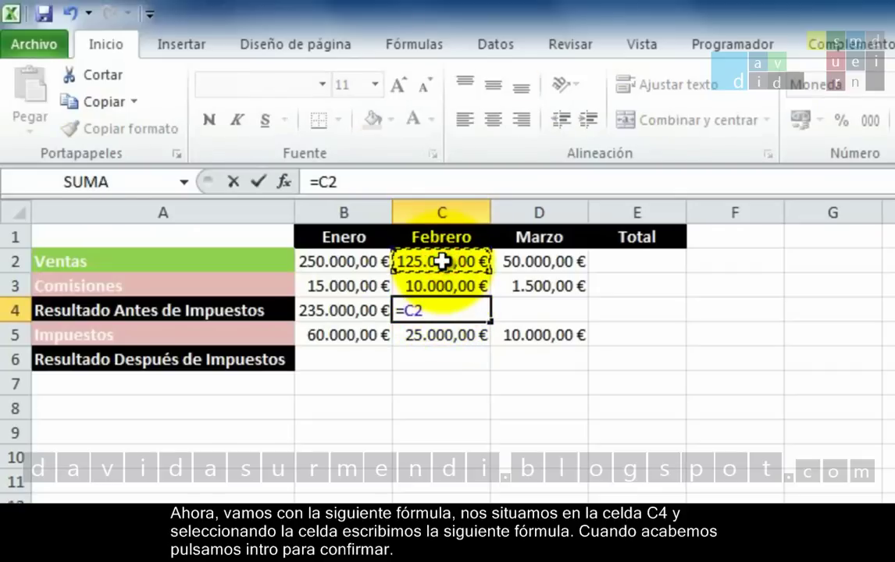
type("-")
left_click(441, 286)
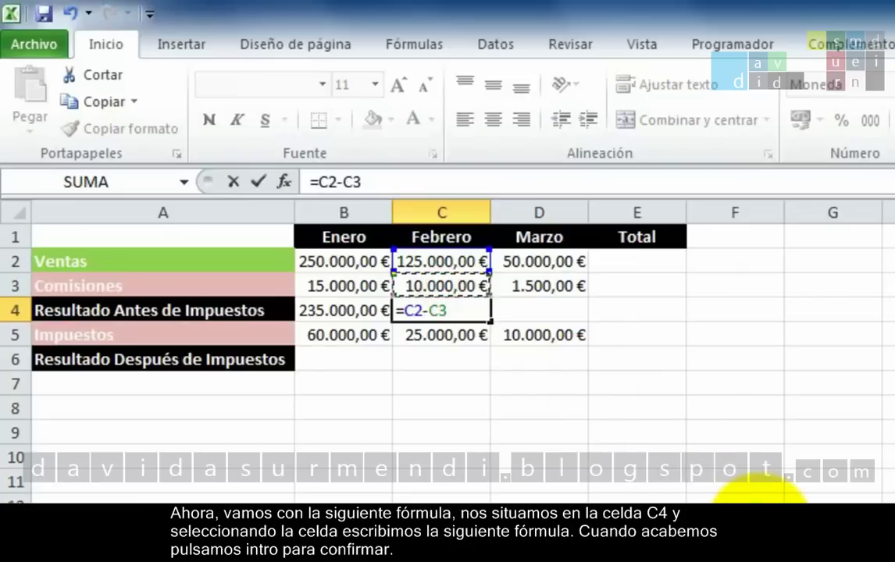
key("Return")
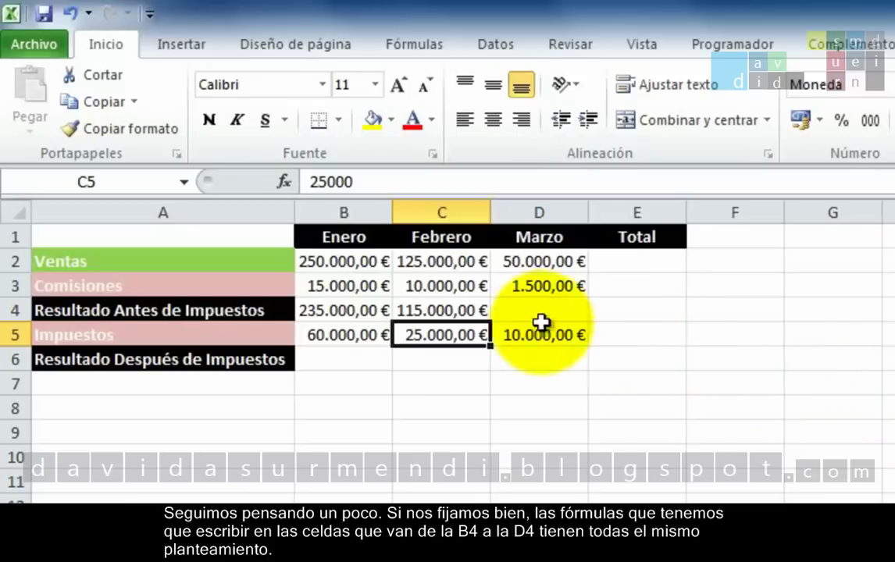
left_click(334, 310)
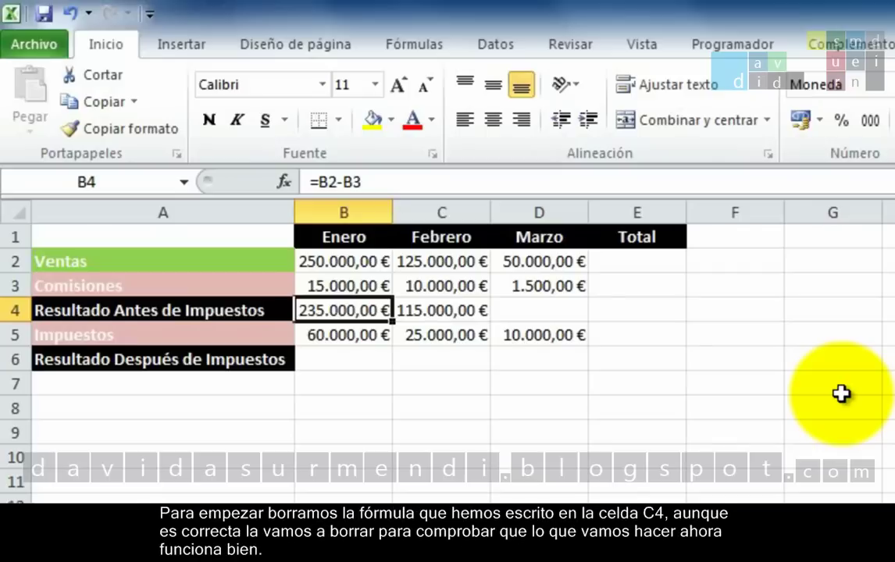
left_click(458, 314)
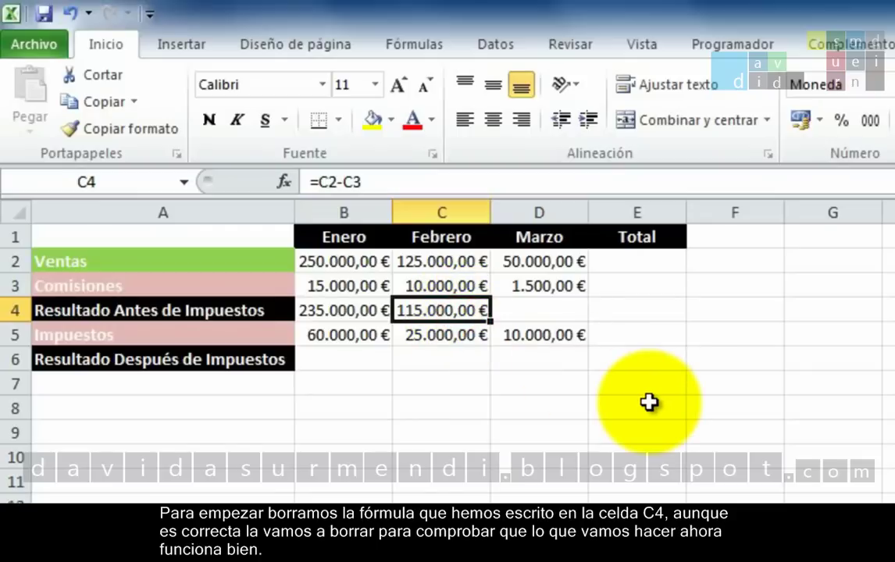
key("Delete")
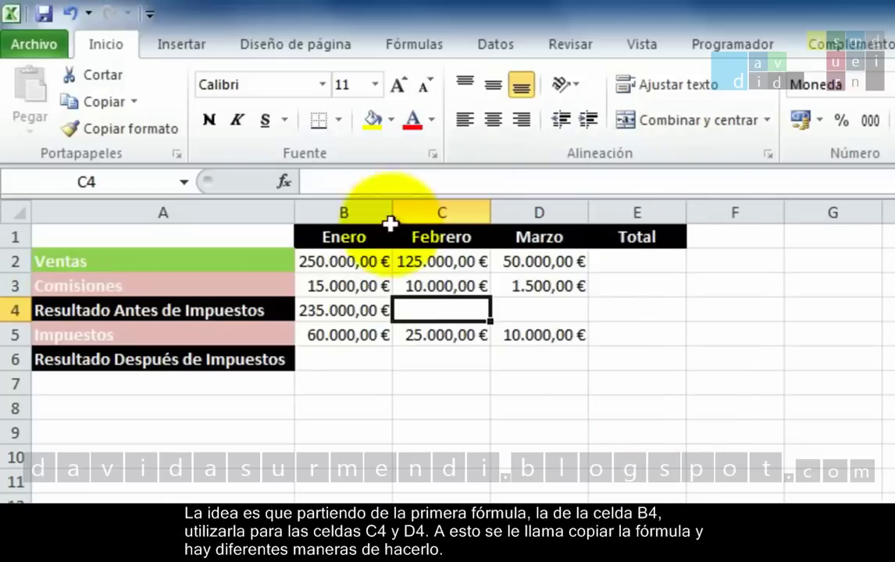
left_click(343, 311)
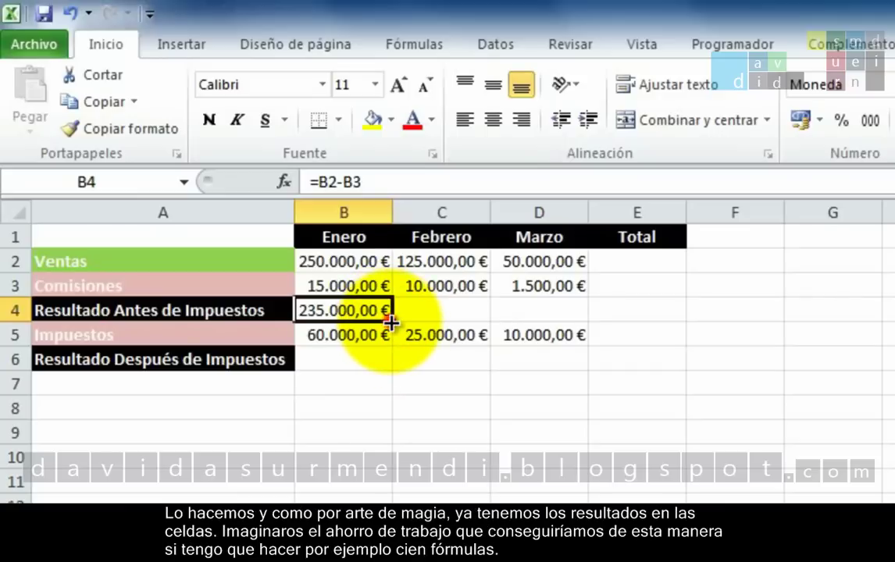
Step: Fill B4's formula right into C4 and D4, giving 115.000,00 € and 48.500,00 €
left_click_drag(390, 321, 544, 313)
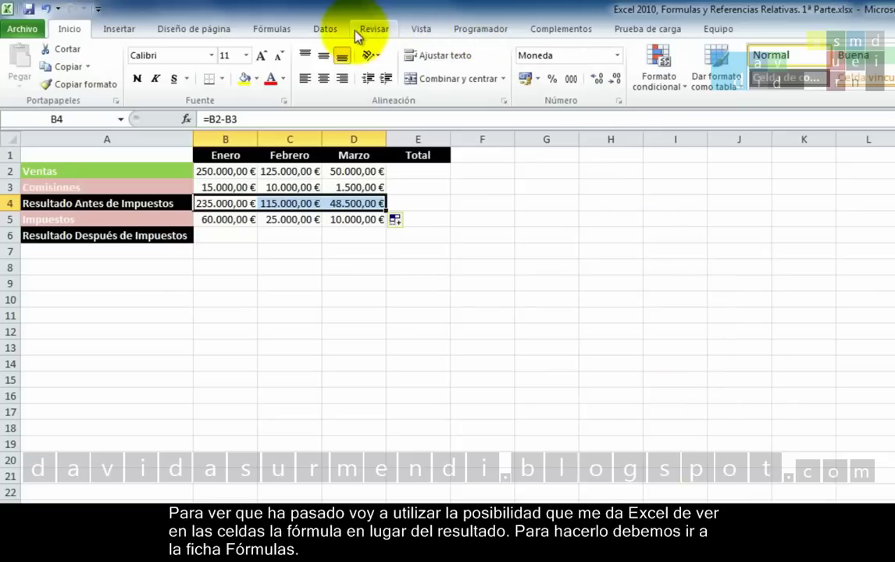
Step: Turn on Mostrar fórmulas to display row 4's relative formulas =B2-B3, =C2-C3, =D2-D3
left_click(290, 32)
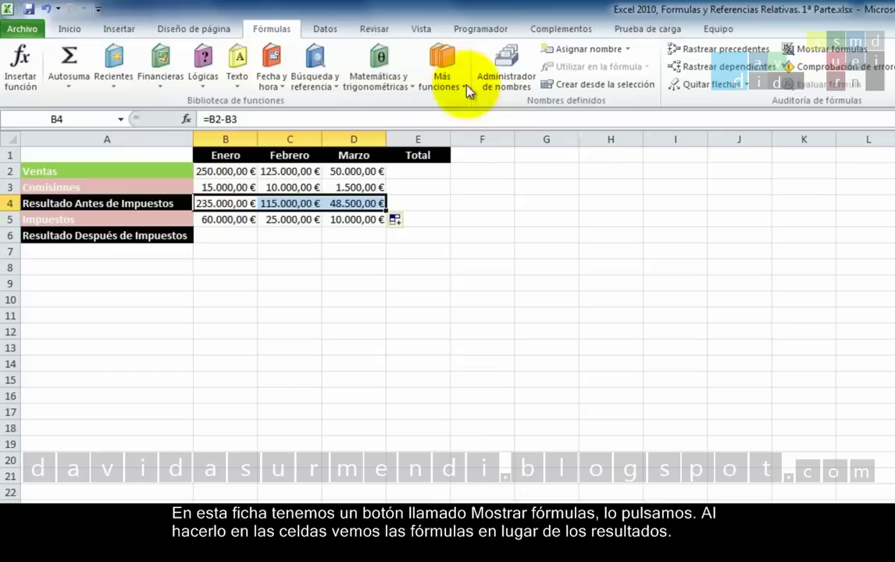
left_click(857, 49)
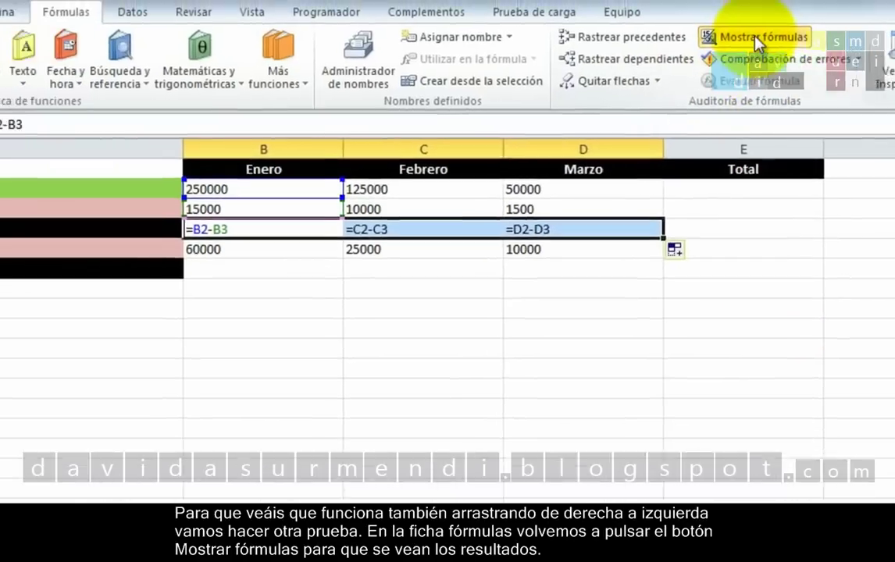
Step: Hide formulas, clear B4:C4, and refill them by copying D4's formula leftward
left_click(702, 30)
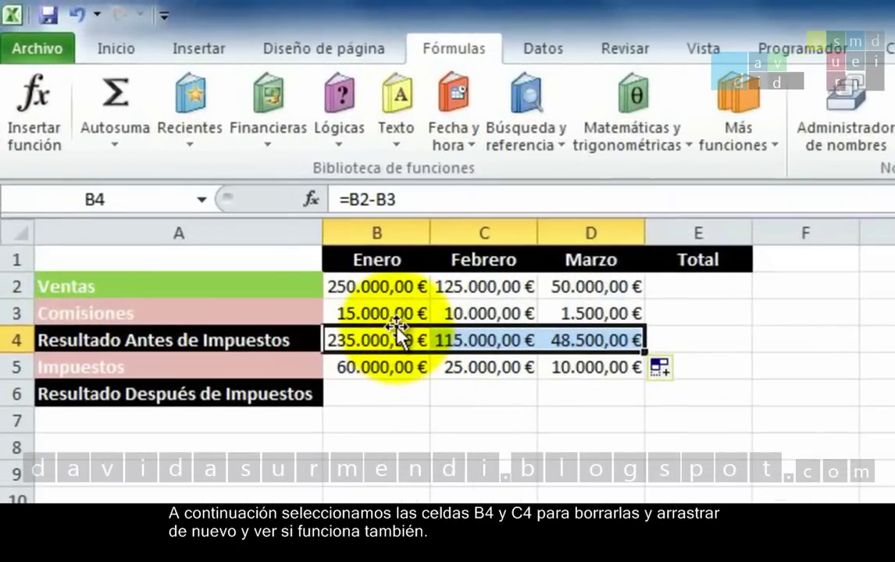
left_click_drag(382, 340, 451, 343)
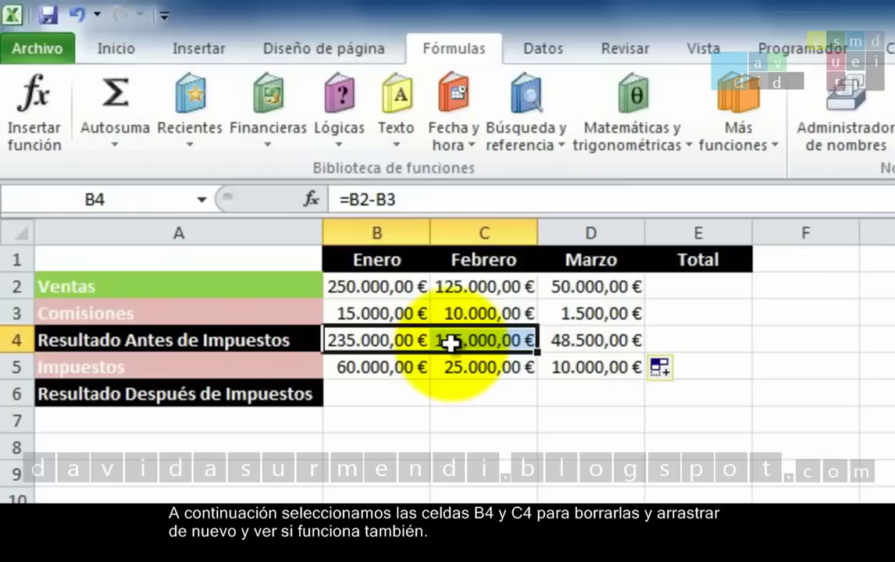
key("Delete")
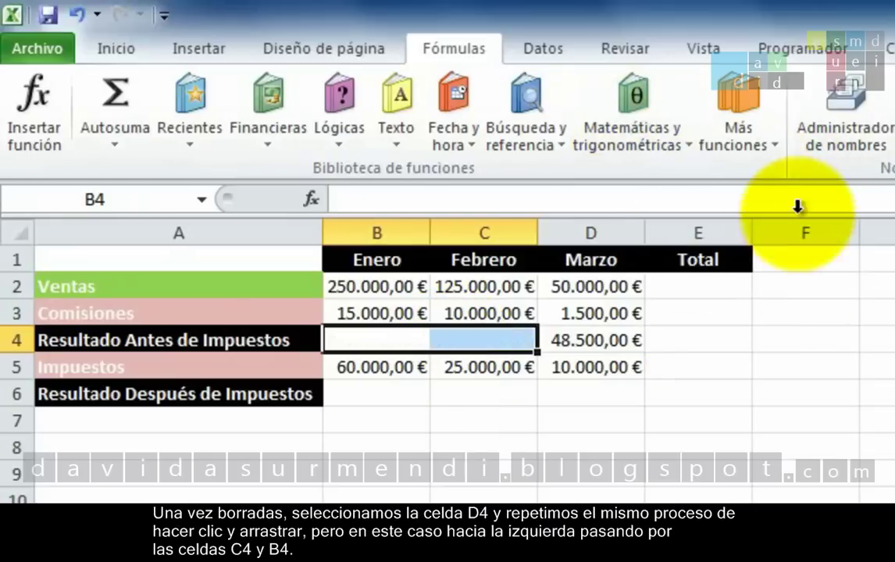
left_click(624, 345)
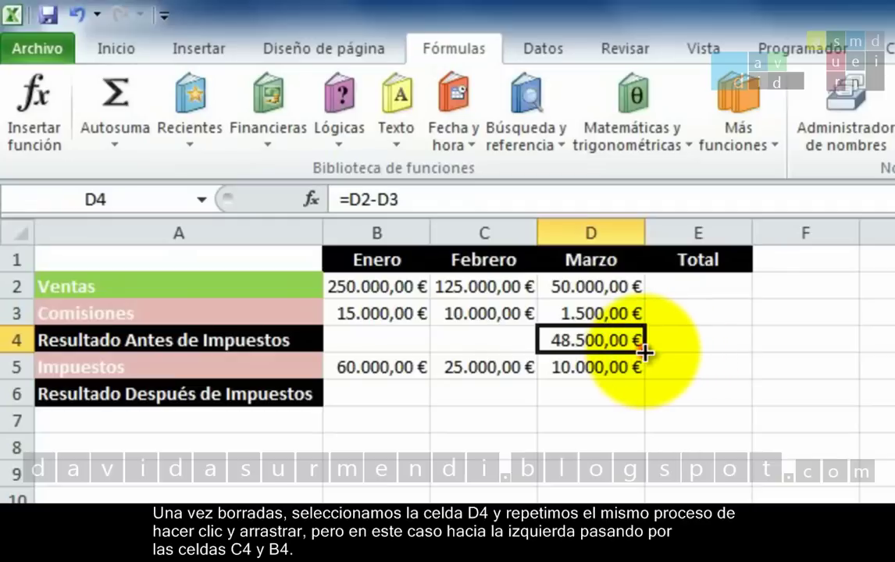
left_click_drag(645, 353, 405, 341)
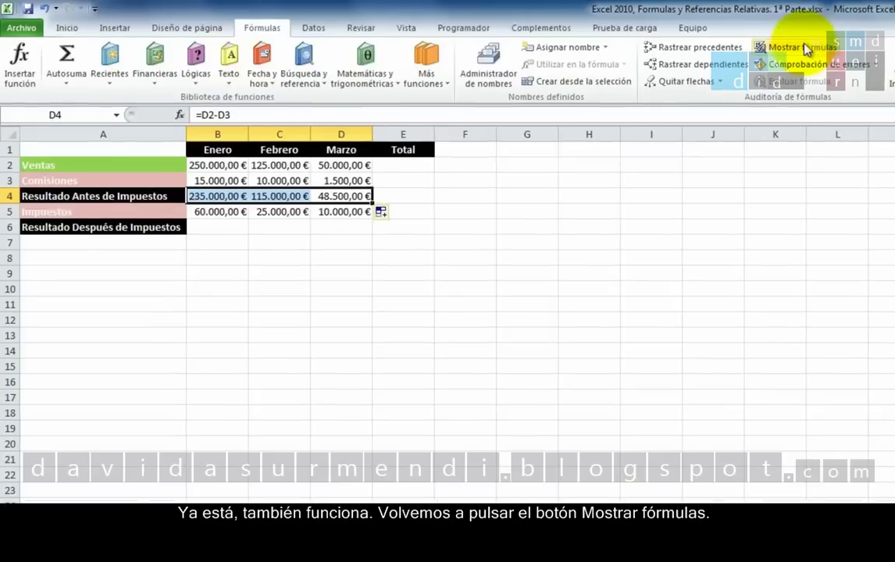
Step: Show formulas again and select D4 to inspect its =D2-D3 formula
left_click(804, 47)
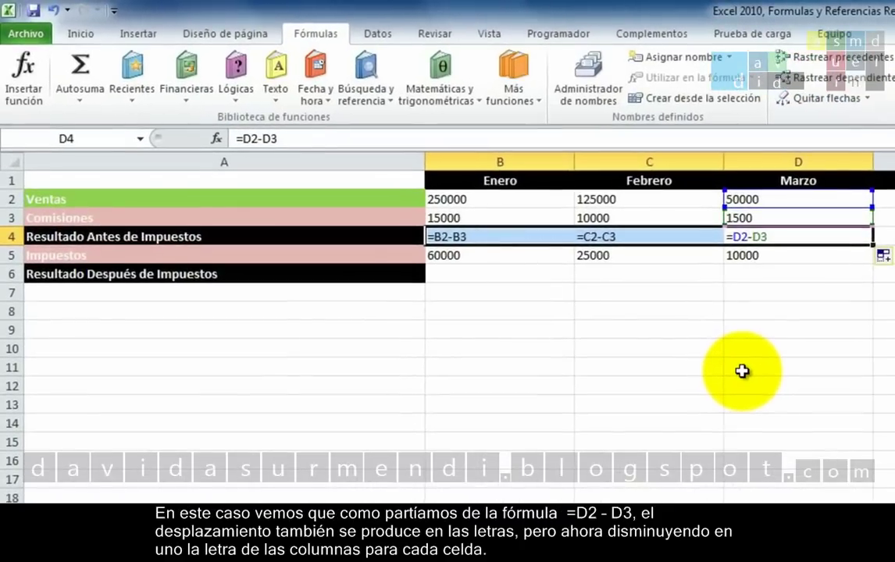
left_click(781, 236)
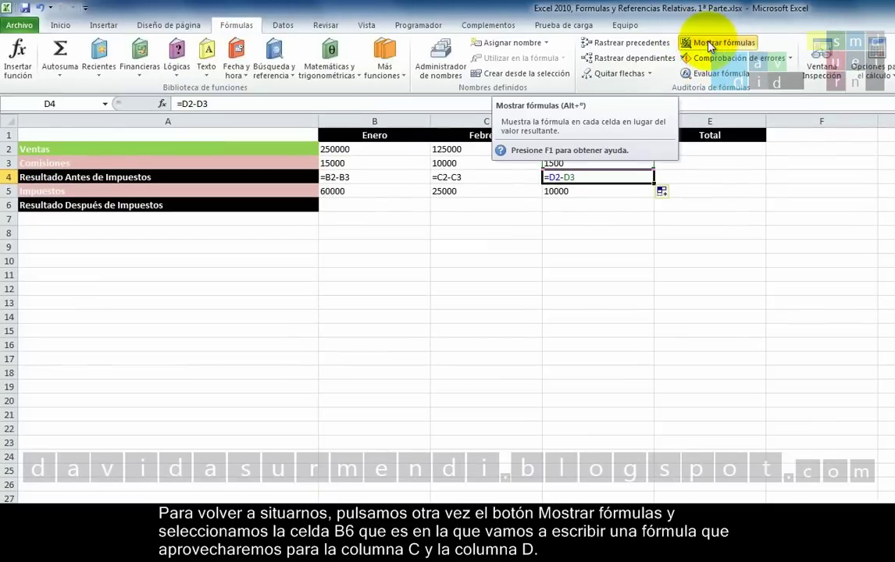
Step: Return to results view and enter =B4-B5 in B6, giving 175.000,00 €
left_click(710, 45)
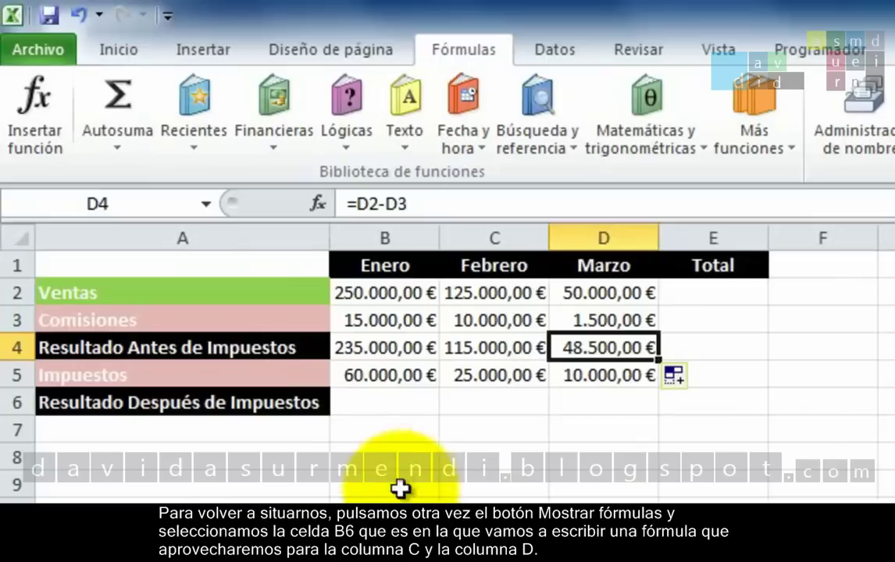
left_click(398, 399)
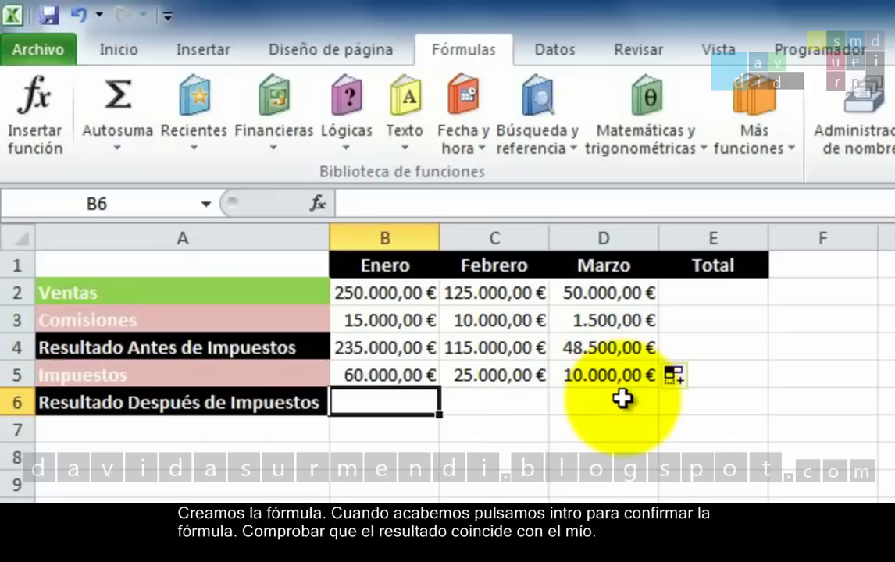
type("=")
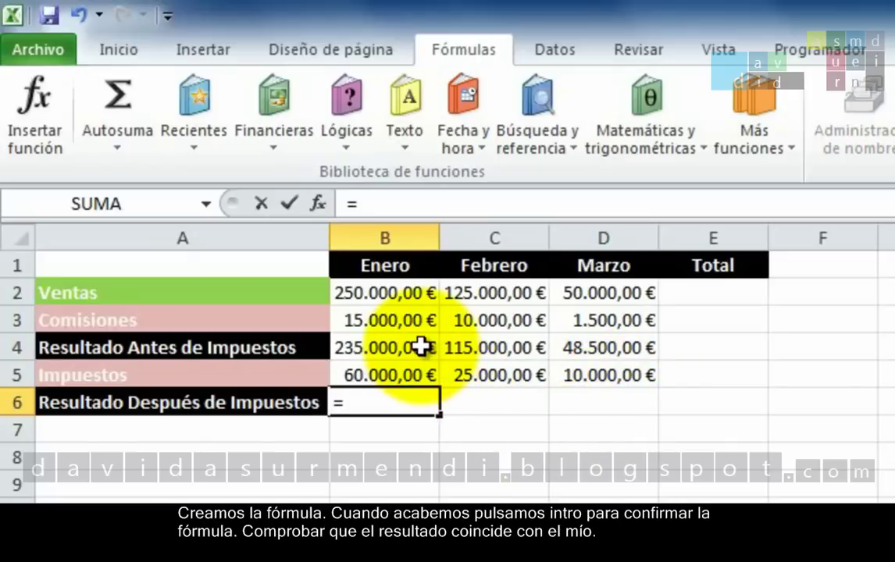
left_click(421, 347)
type("-")
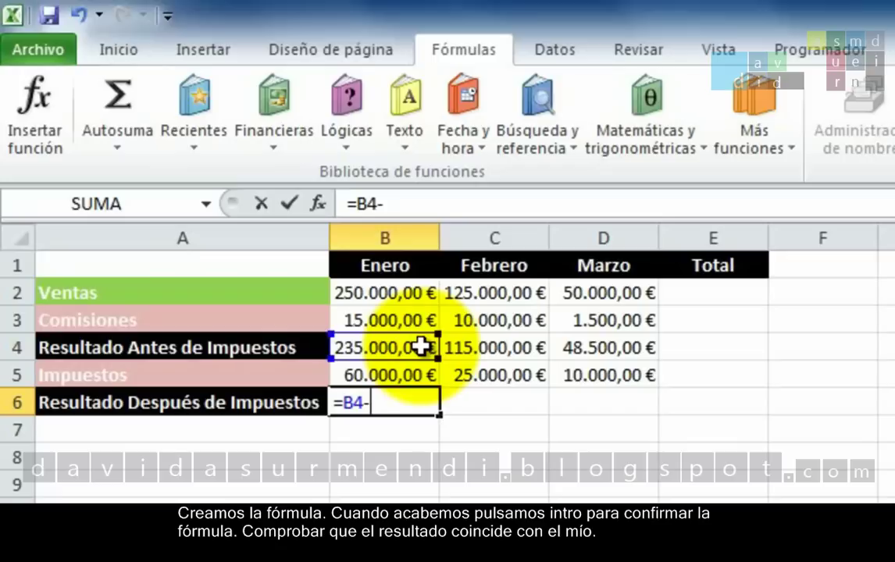
left_click(422, 373)
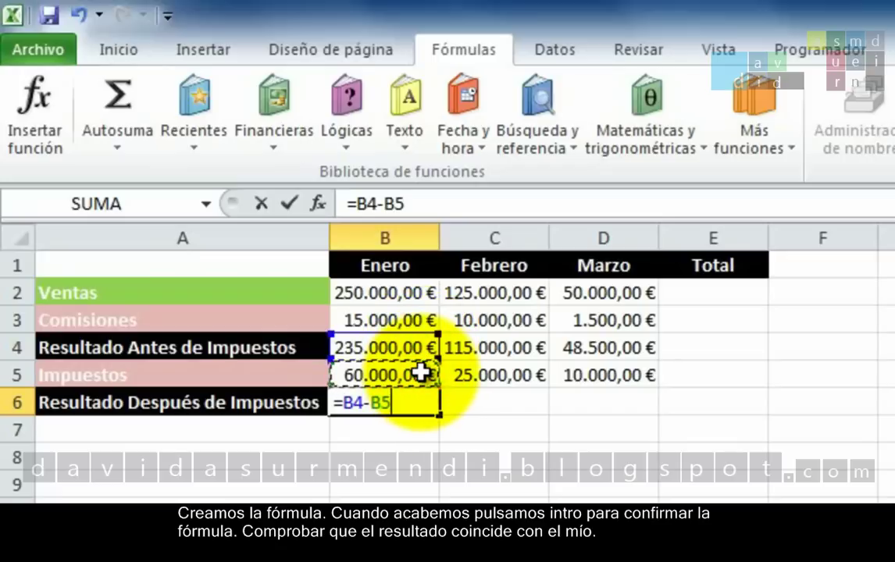
key("Return")
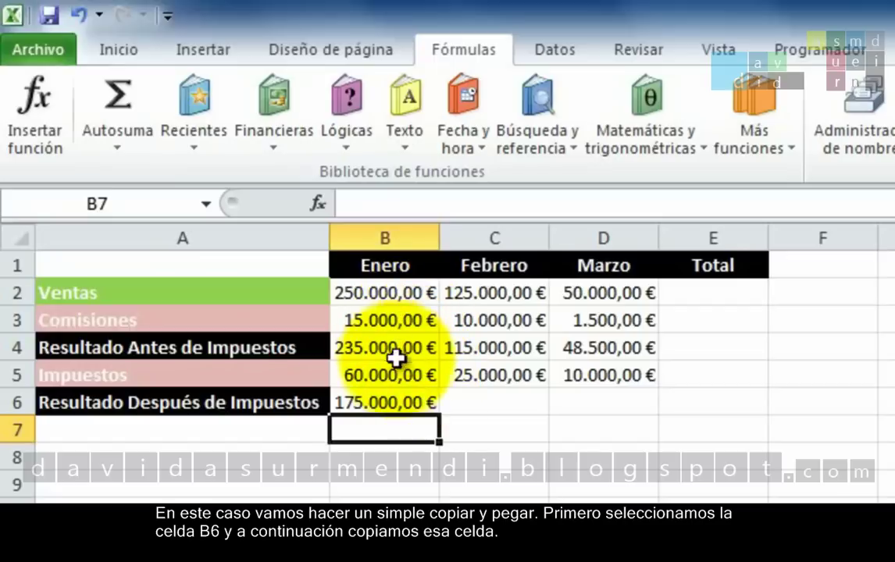
Step: Copy B6's formula and paste it into C6:D6, giving 90.000,00 € and 38.500,00 €
left_click(405, 402)
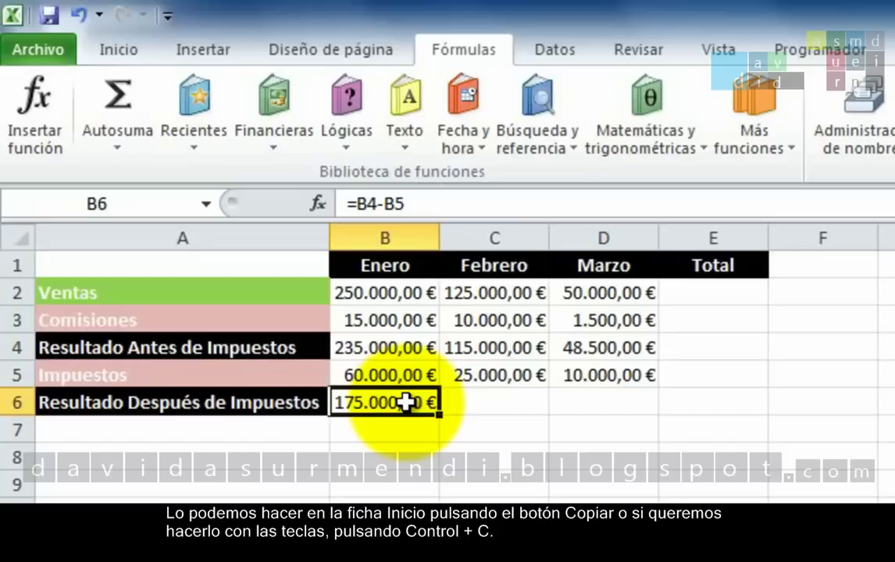
left_click(102, 51)
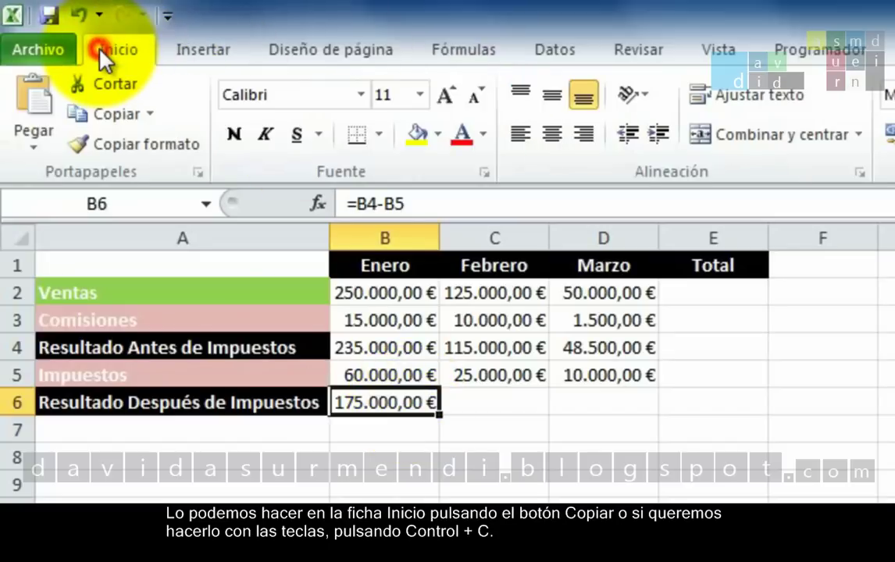
left_click(116, 112)
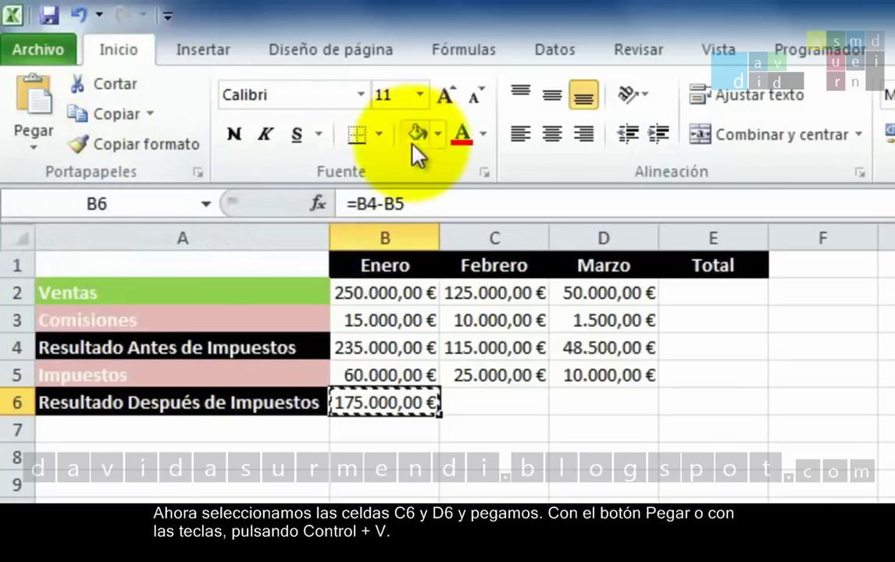
left_click(493, 405)
left_click_drag(493, 405, 605, 398)
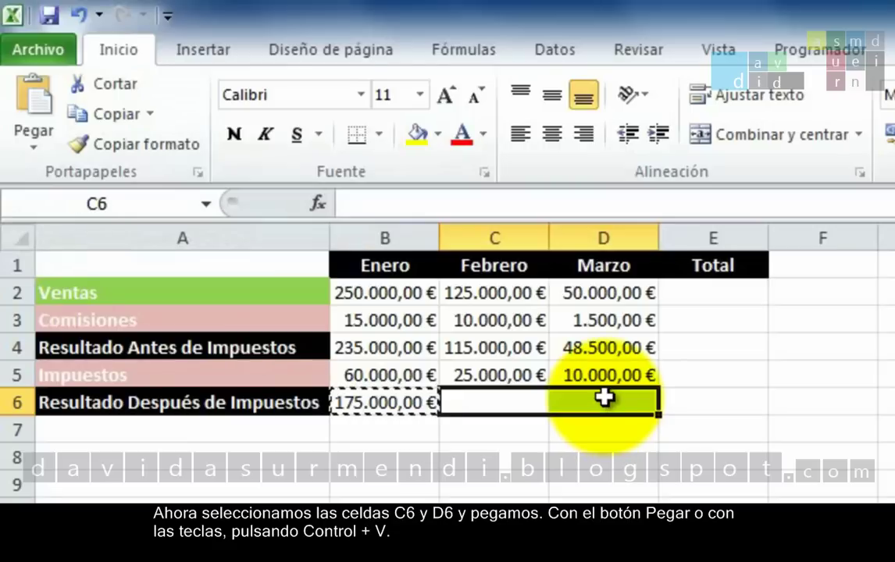
left_click(37, 89)
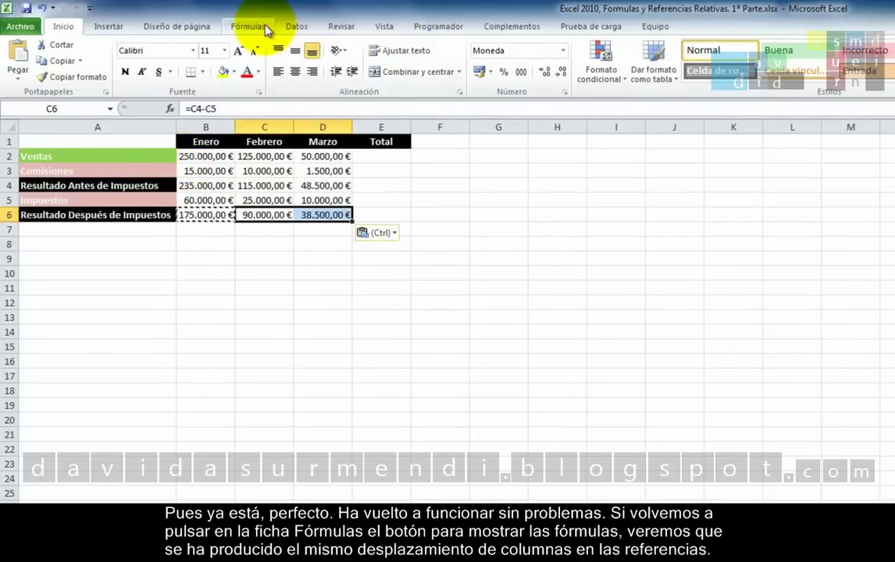
Step: Turn on Mostrar fórmulas and inspect the row 6 formulas =B4-B5, =C4-C5 and =D4-D5
left_click(265, 29)
left_click(776, 47)
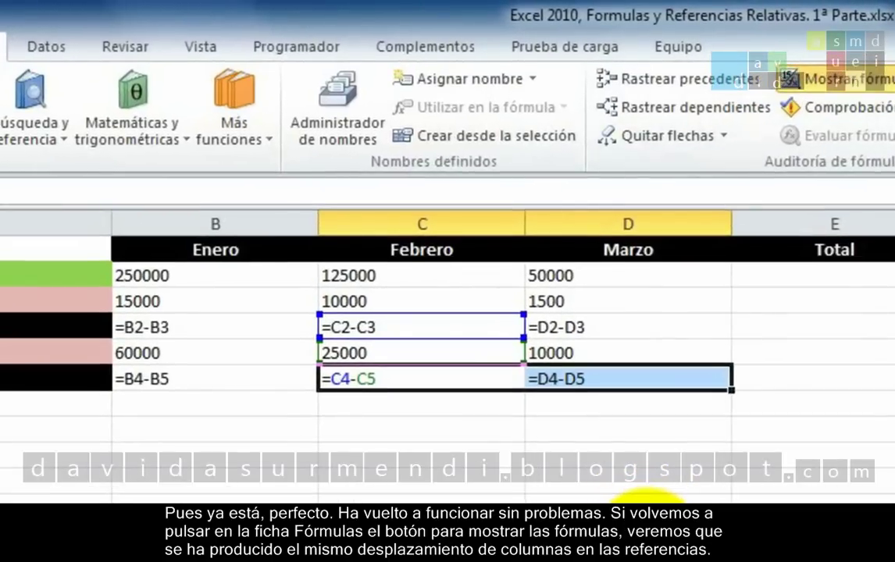
left_click(246, 378)
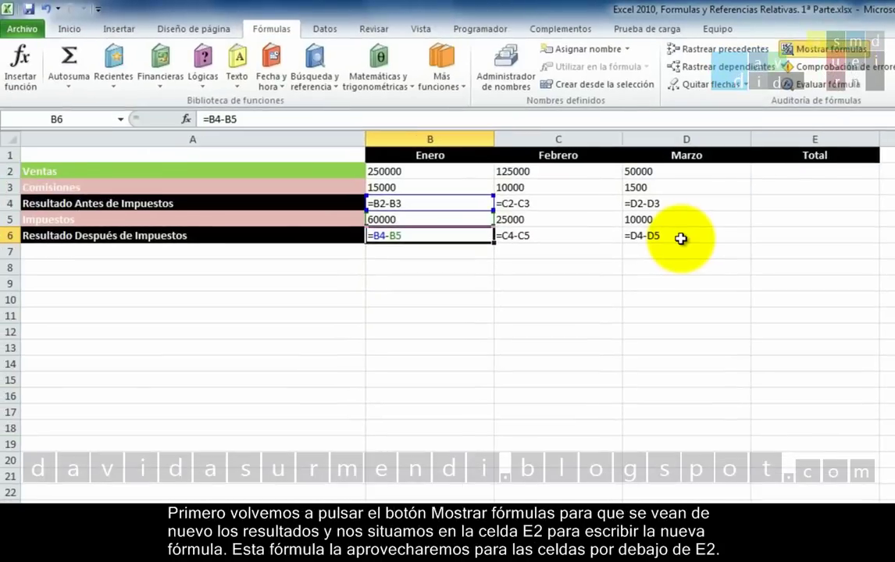
Step: Switch Mostrar fórmulas off to show computed euro values, and select cell E2
left_click(835, 53)
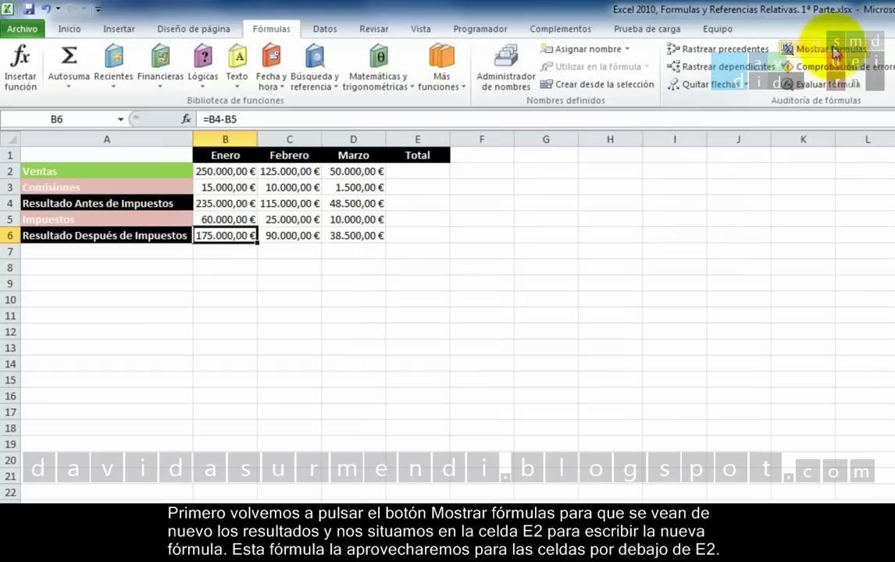
left_click(401, 173)
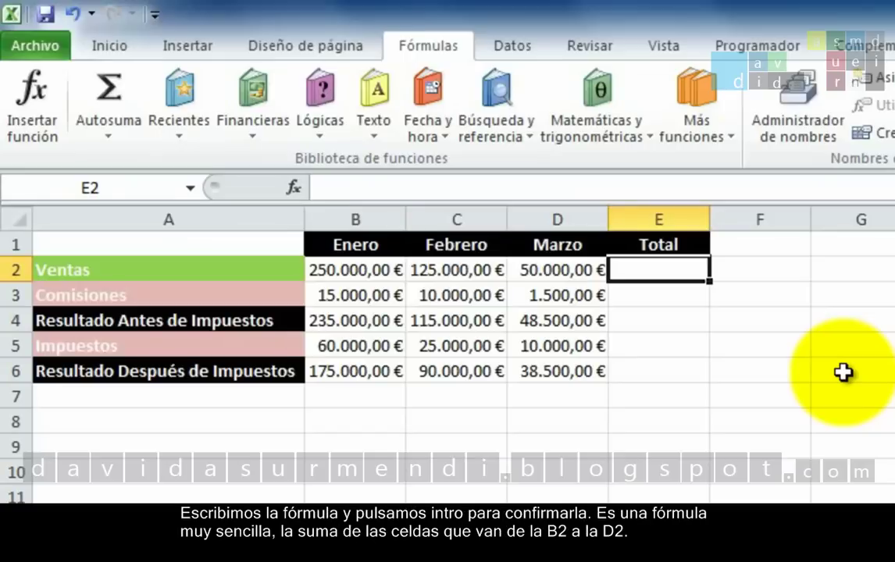
Step: Enter =B2+C2+D2 in E2 to total the Ventas row at 425.000,00 €
type("=")
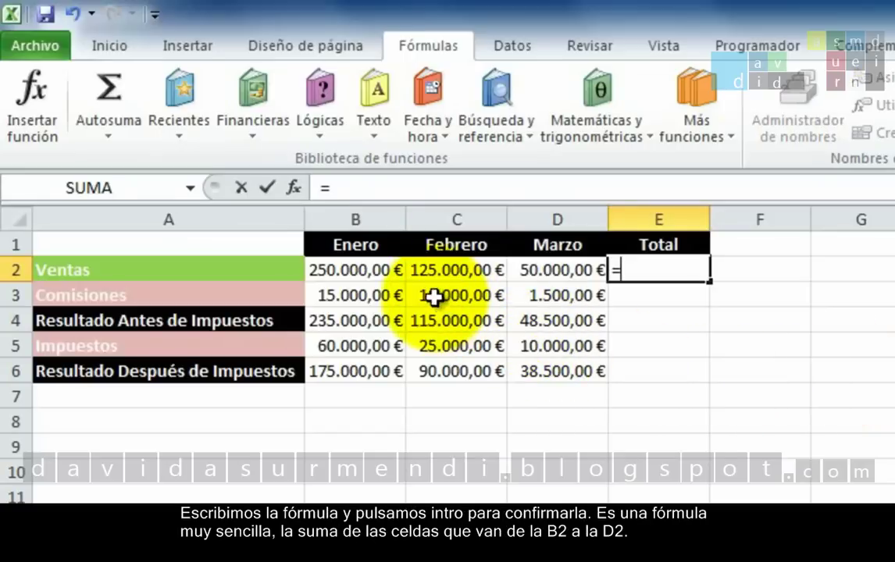
left_click(323, 269)
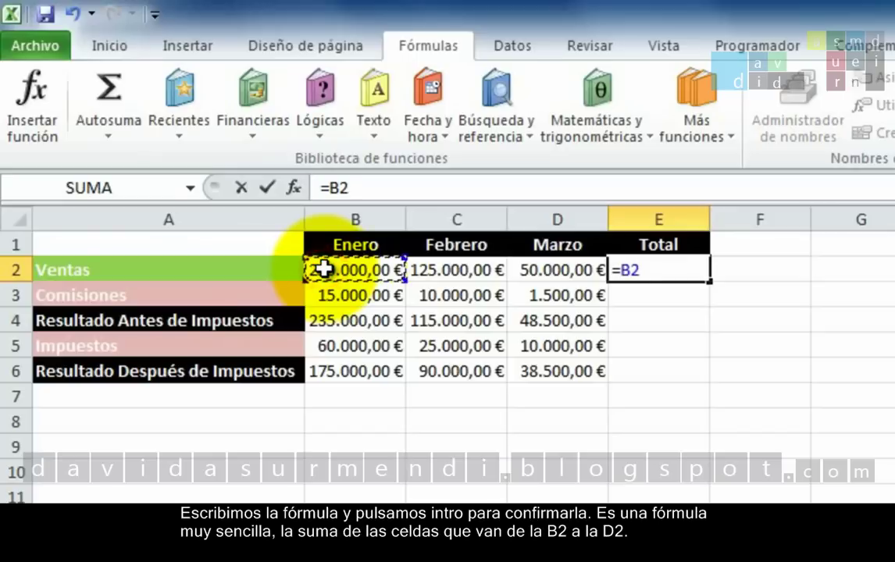
type("+")
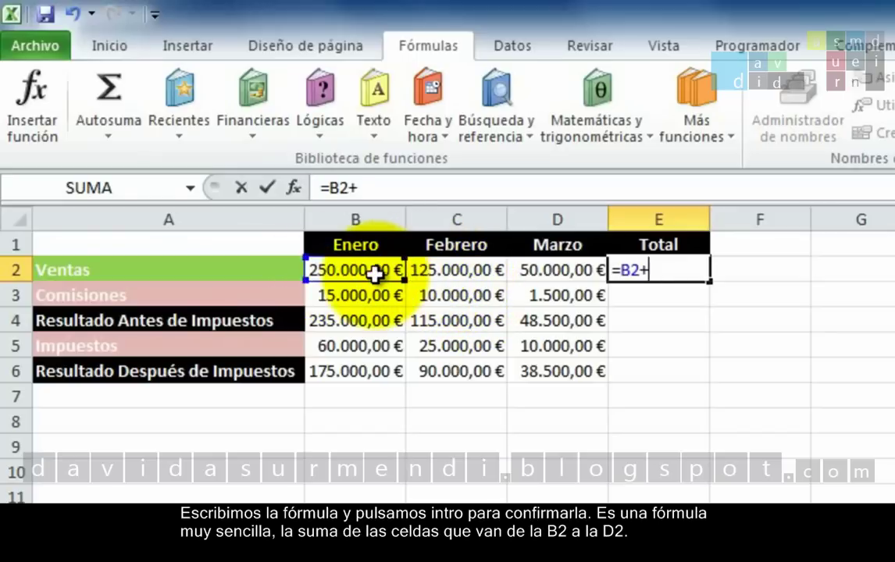
left_click(456, 271)
type("+")
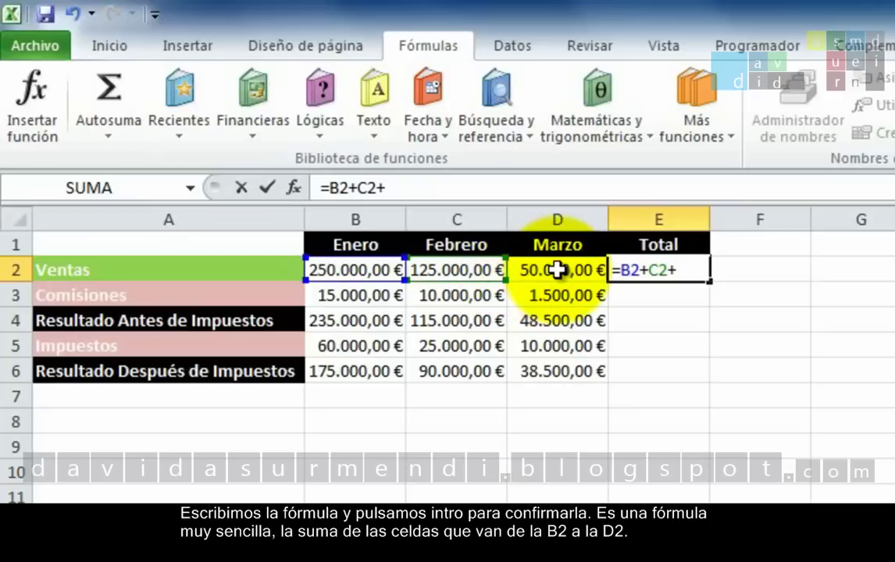
left_click(556, 271)
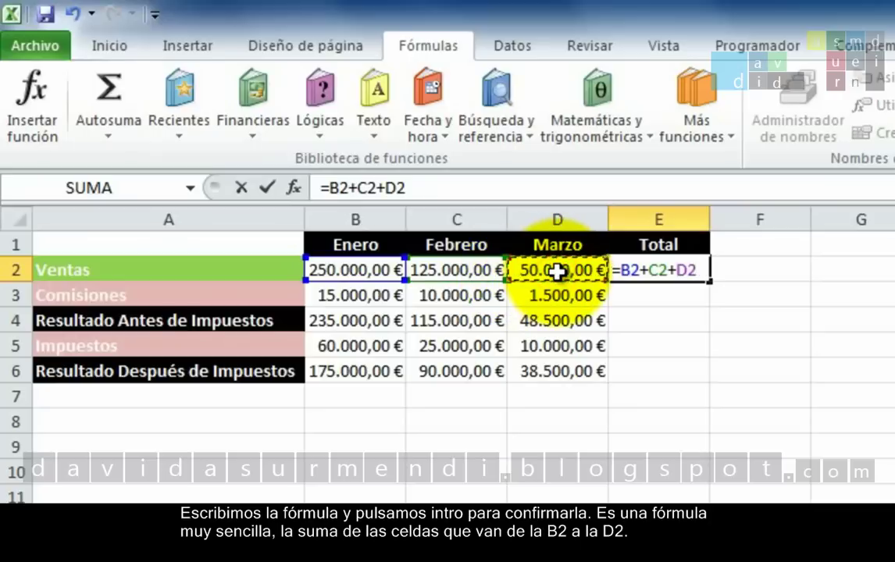
key("Return")
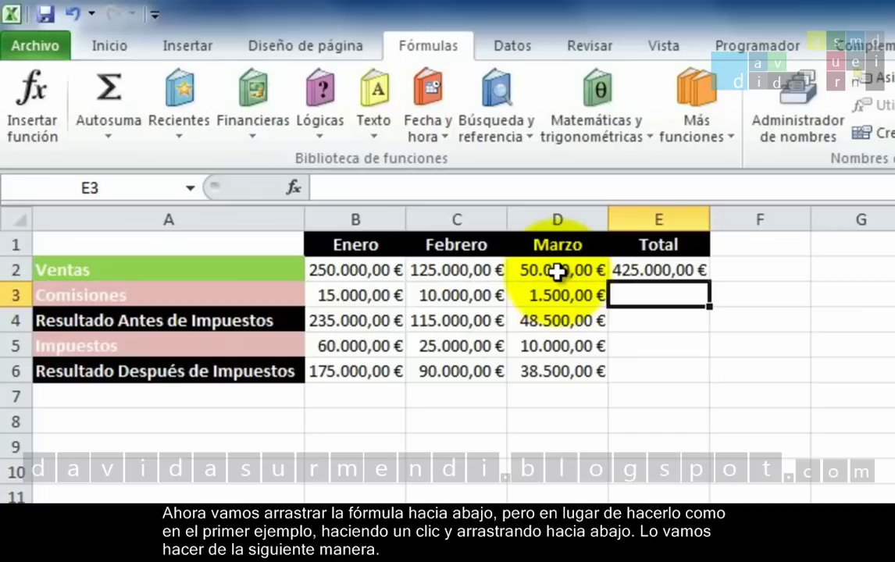
Step: Fill the E2 total formula down to E6 and check the copied formulas in E3–E6
left_click(638, 266)
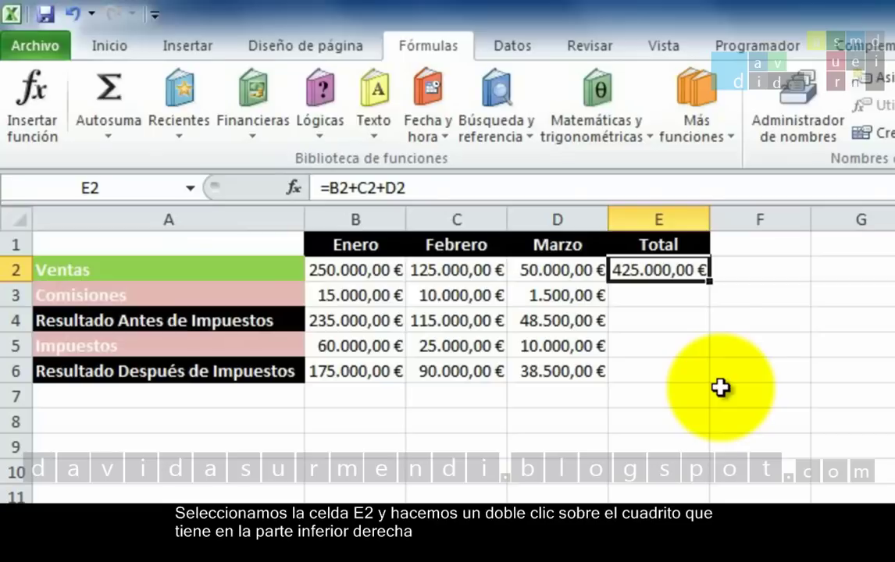
double_click(708, 281)
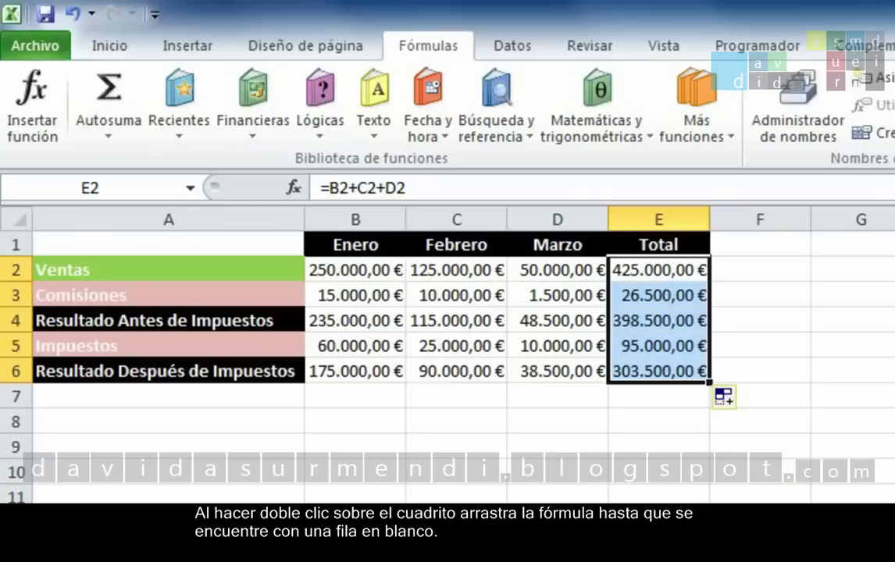
left_click(644, 270)
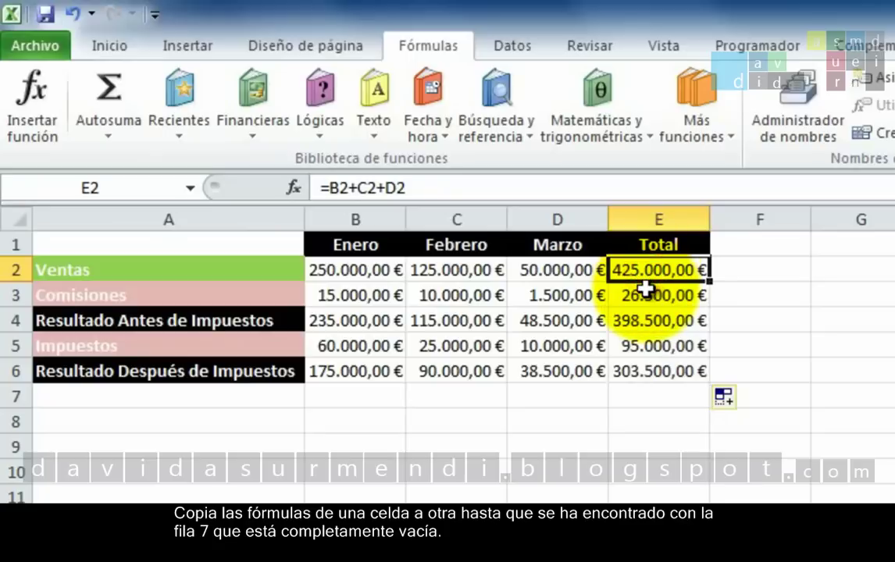
left_click(641, 294)
left_click(642, 319)
left_click(647, 345)
left_click(636, 370)
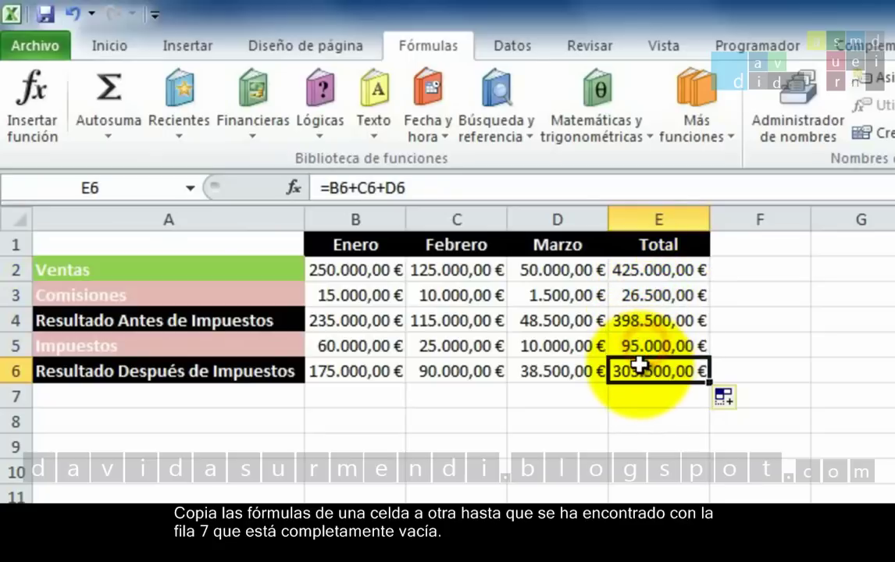
left_click(632, 395)
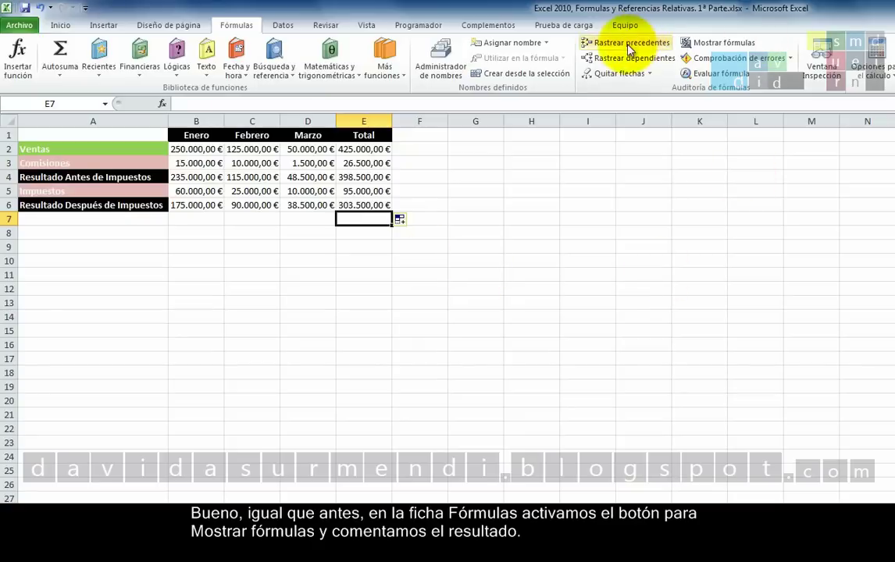
Step: Show formulas so column E reads =B2+C2+D2 through =B6+C6+D6
left_click(720, 47)
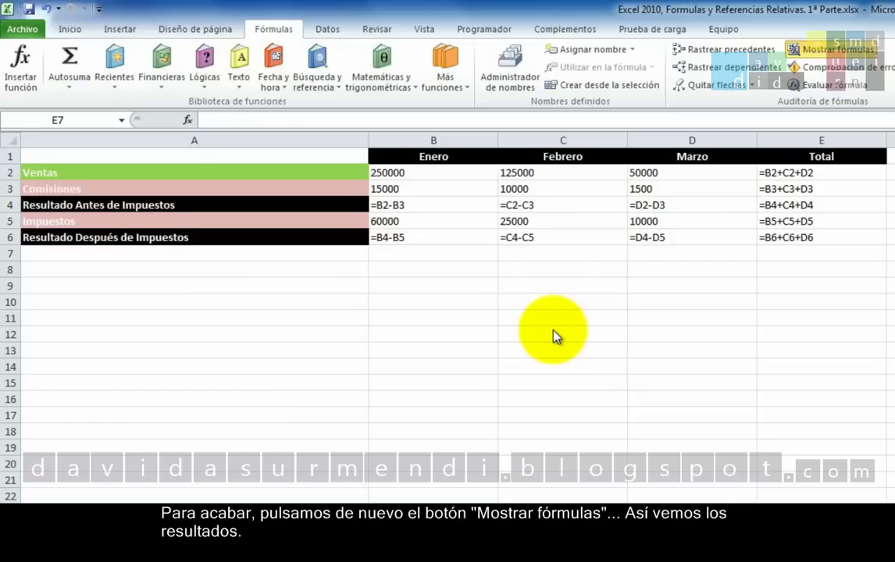
Step: Return to computed values, then close Excel, saving the workbook
left_click(821, 51)
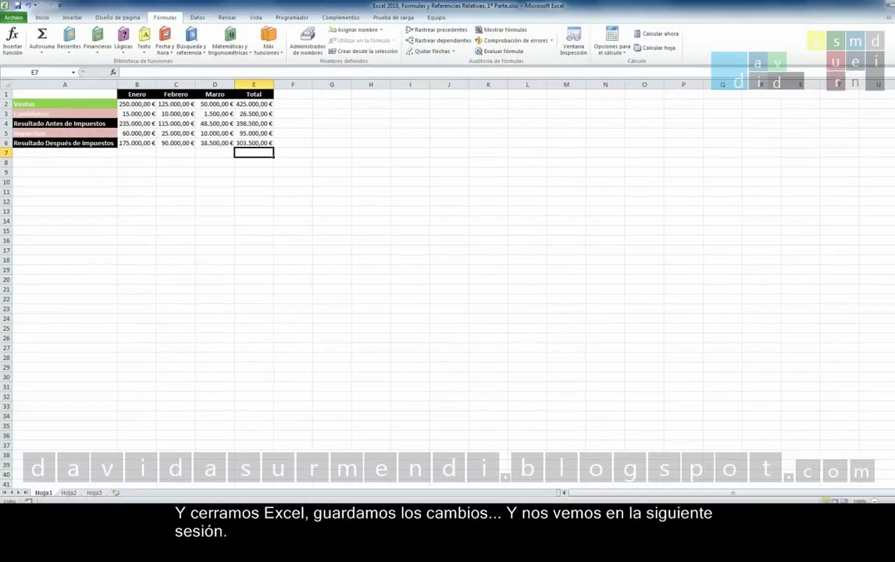
left_click(890, 5)
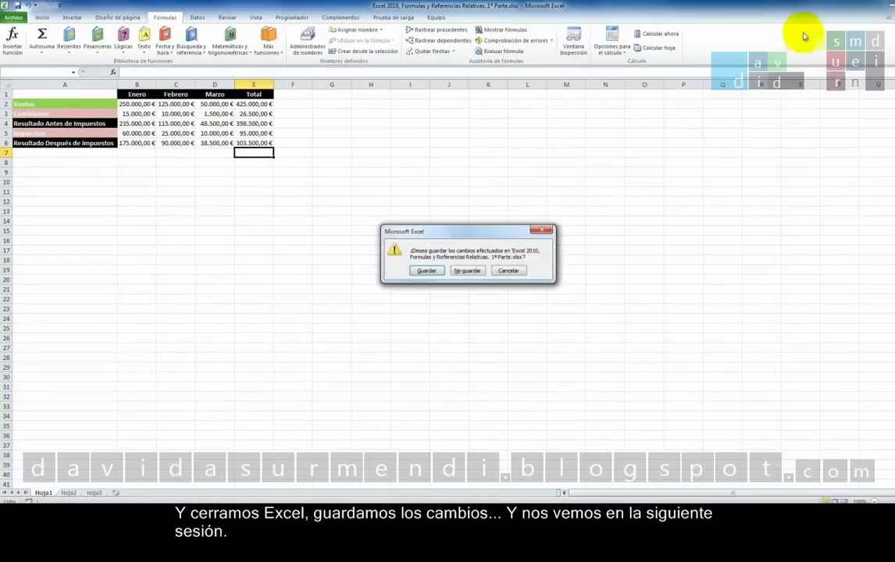
left_click(425, 270)
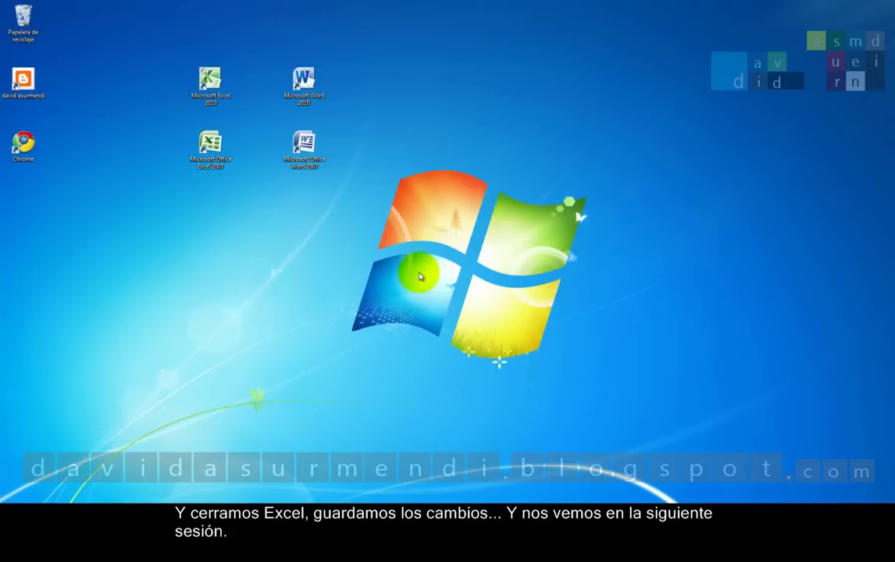